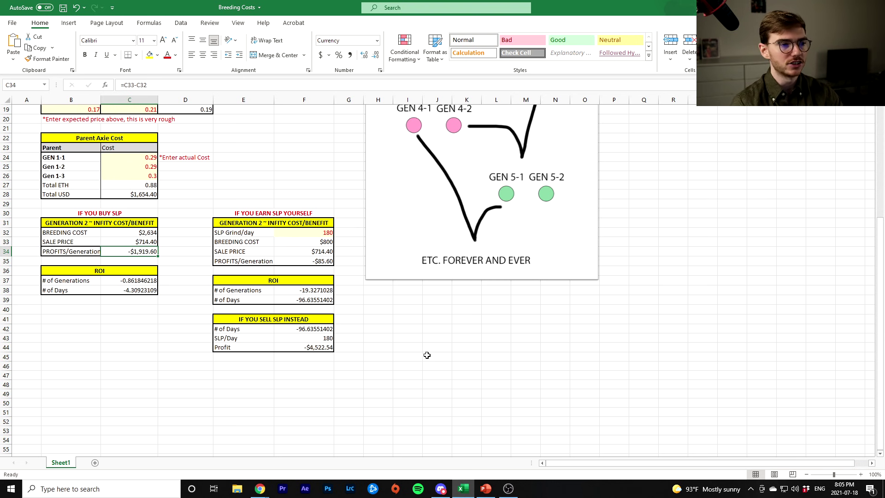
Set the Axs/$ price in the breeding calculator to $16.40.
left_click(310, 349)
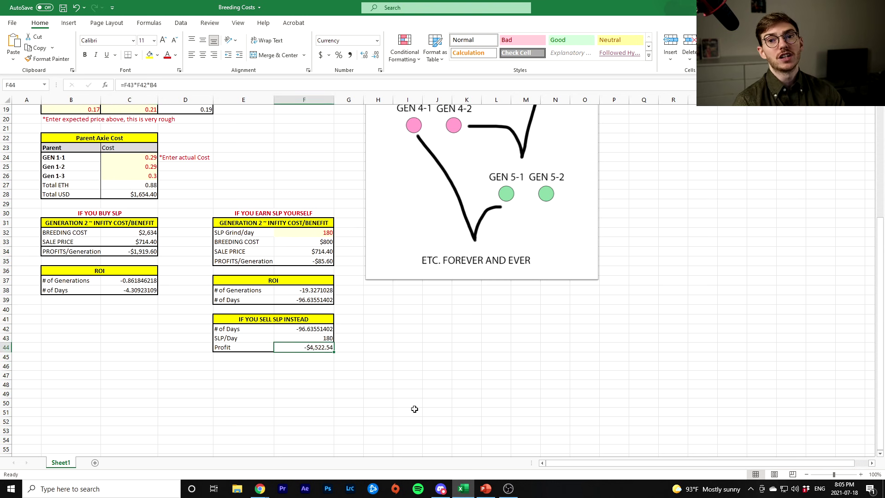
scroll(418, 400, "up", 6)
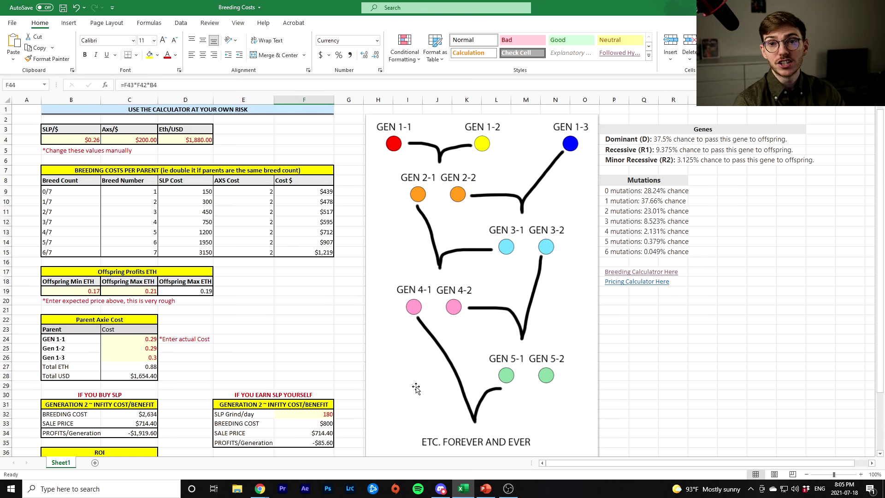
left_click(143, 141)
type("13")
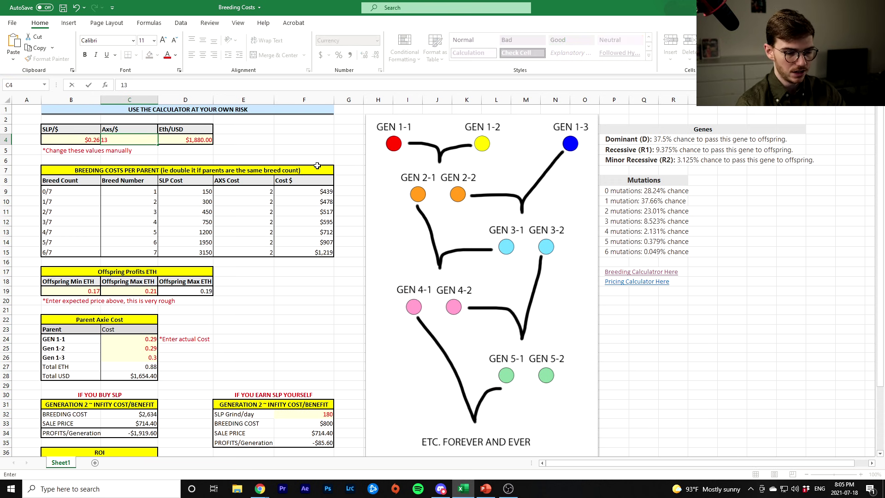
left_click(315, 168)
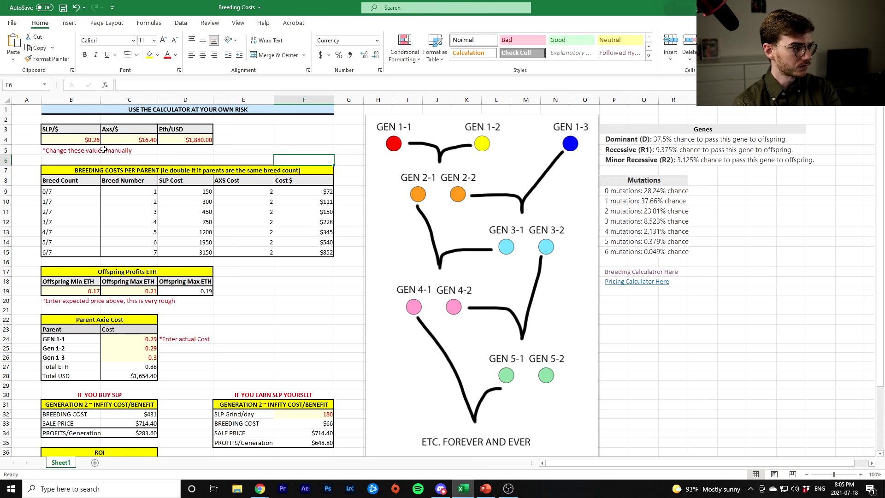
Set the SLP/$ price to 0.5 and check the profit per generation for bought SLP.
double_click(92, 140)
left_click_drag(47, 140, 26, 136)
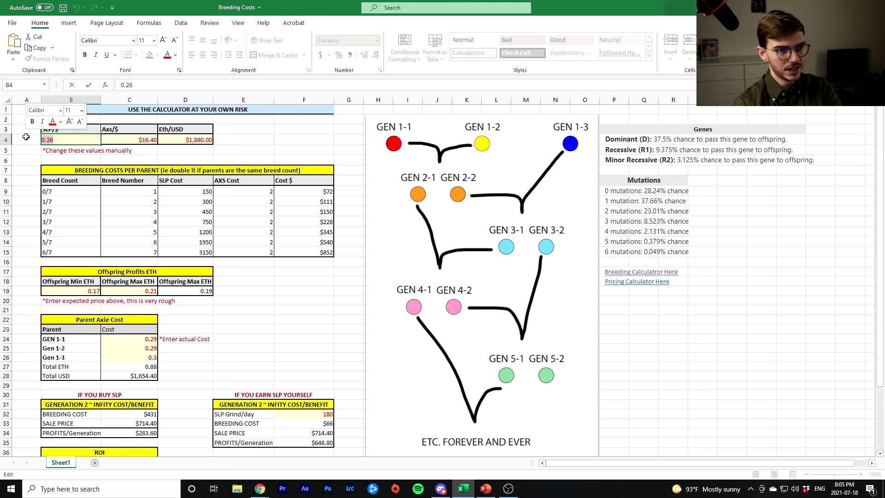
type(".5")
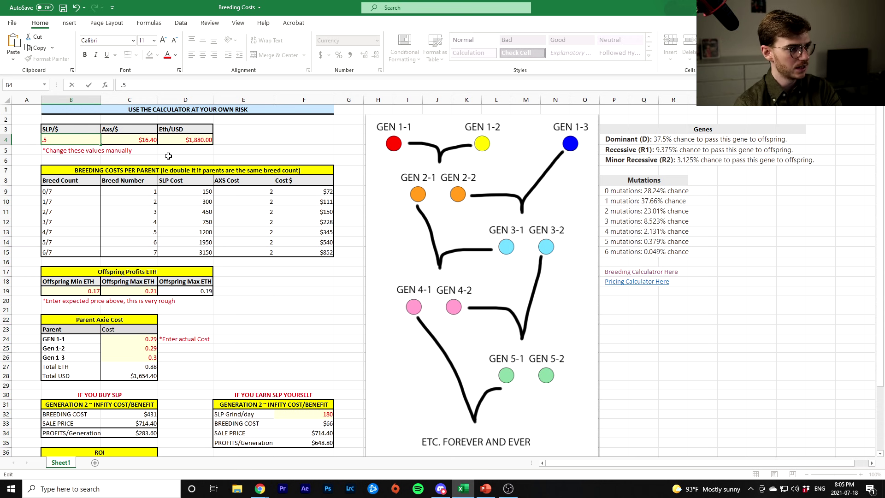
left_click(239, 150)
scroll(227, 223, "down", 6)
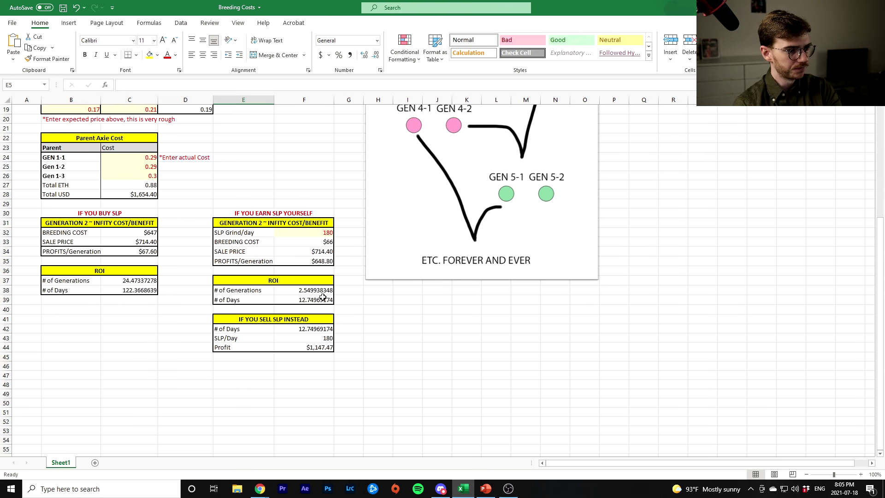
left_click(146, 253)
Set the SLP/$ price to 0.9 and bring the cost/benefit and ROI tables into view.
scroll(132, 241, "up", 6)
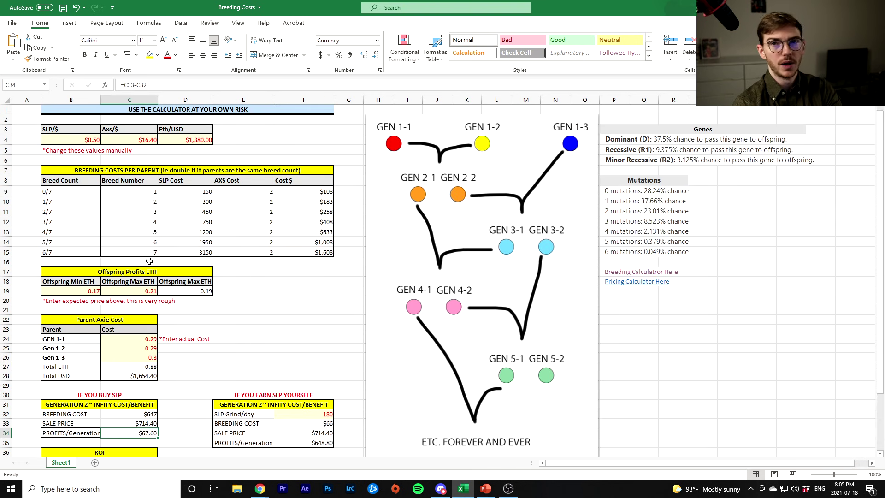
left_click(94, 140)
type("0.5")
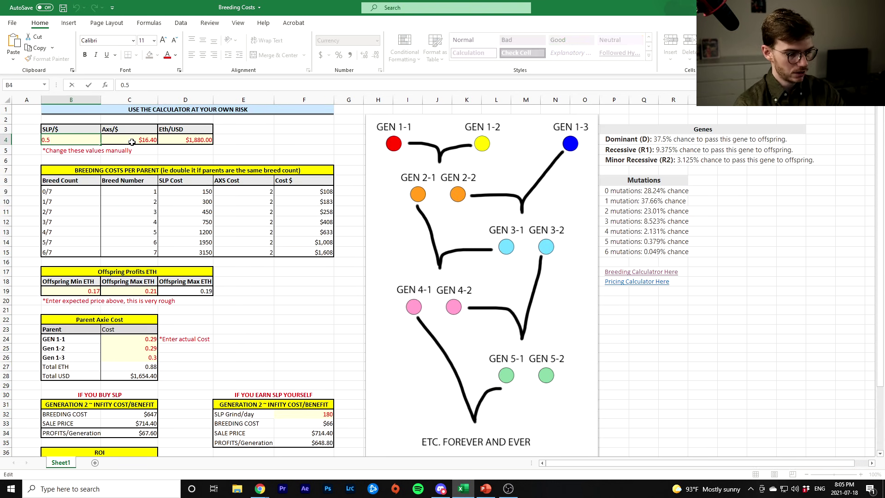
type("81")
key("Return")
left_click_drag(230, 292, 231, 301)
scroll(180, 349, "down", 5)
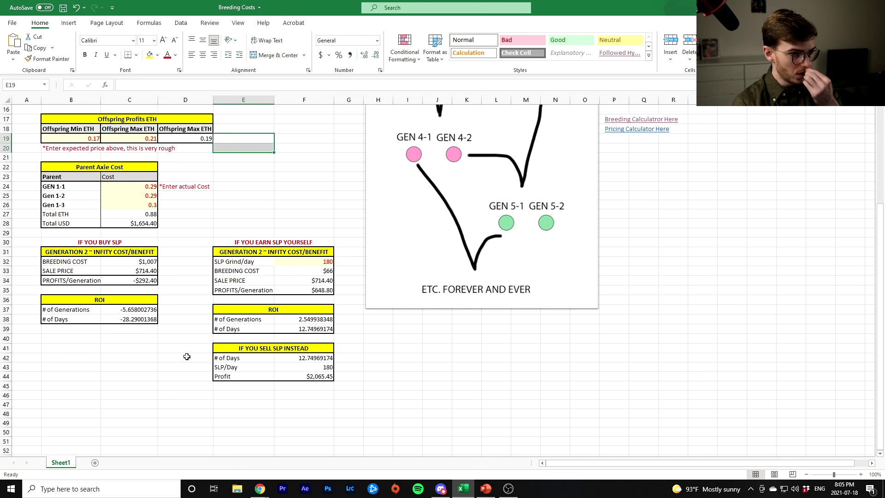
Compare the profit and ROI days for buying SLP, earning SLP and selling SLP instead, along with the total parent Axie cost.
scroll(184, 352, "up", 5)
left_click(86, 141)
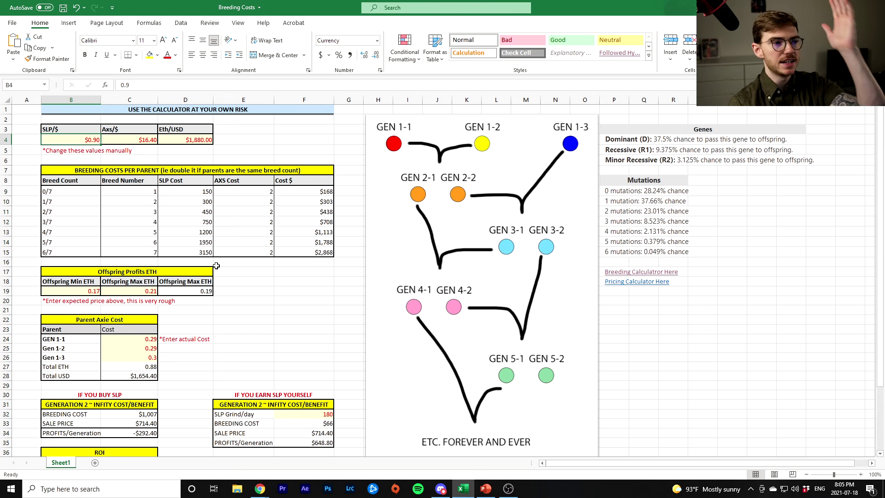
key("Right")
scroll(215, 254, "down", 5)
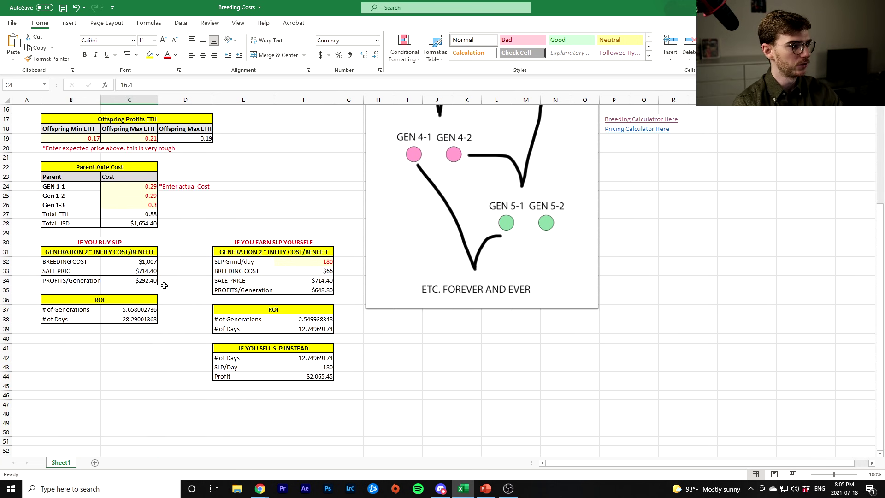
left_click(148, 278)
left_click(101, 245)
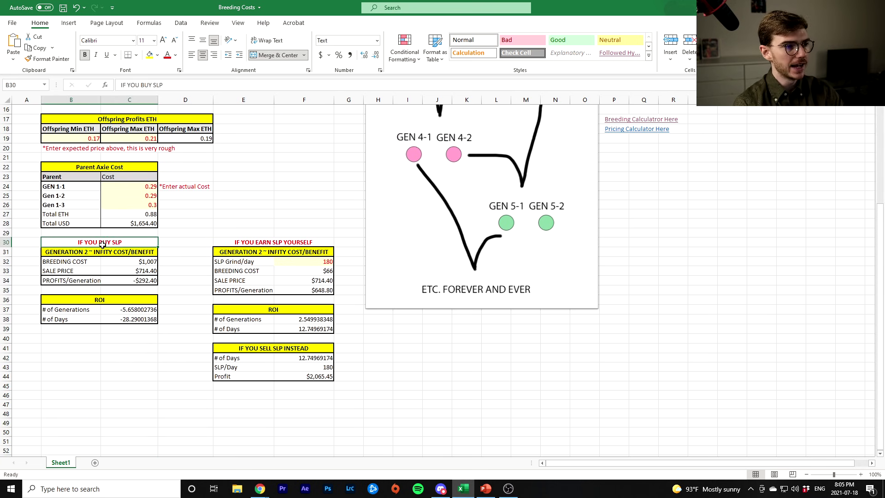
left_click(150, 282)
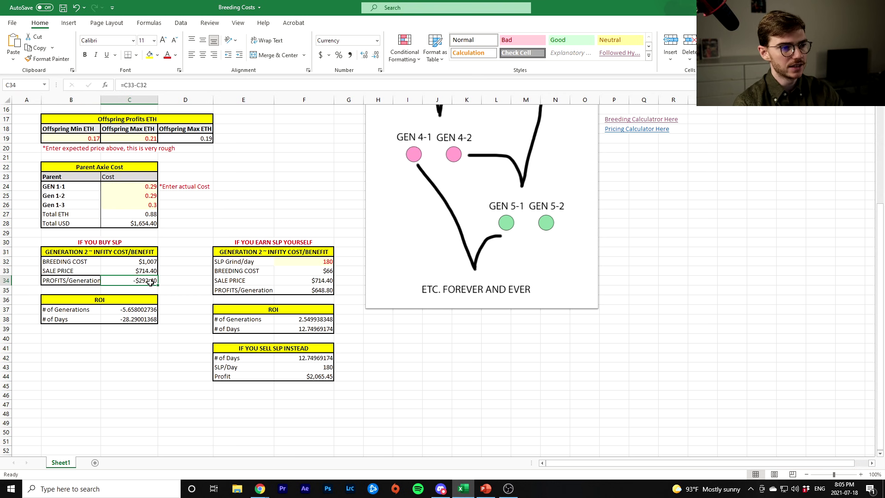
left_click(276, 240)
left_click(328, 288)
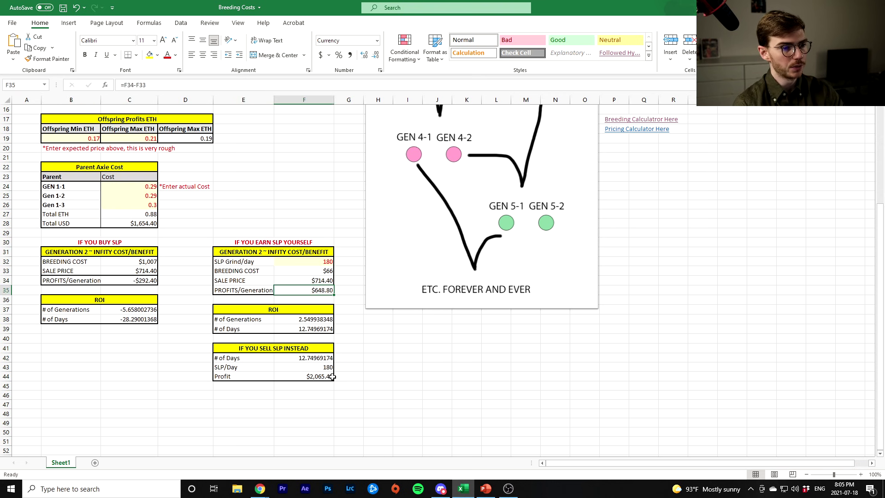
left_click(327, 330)
left_click(323, 377)
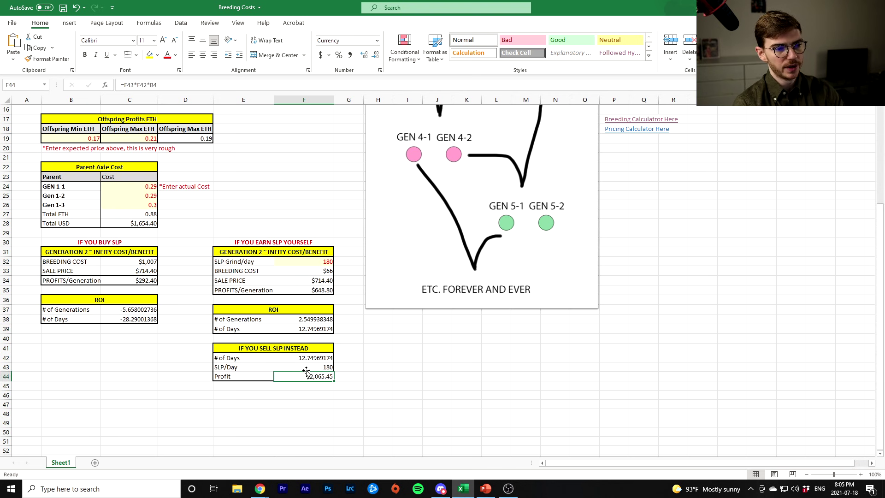
left_click(147, 223)
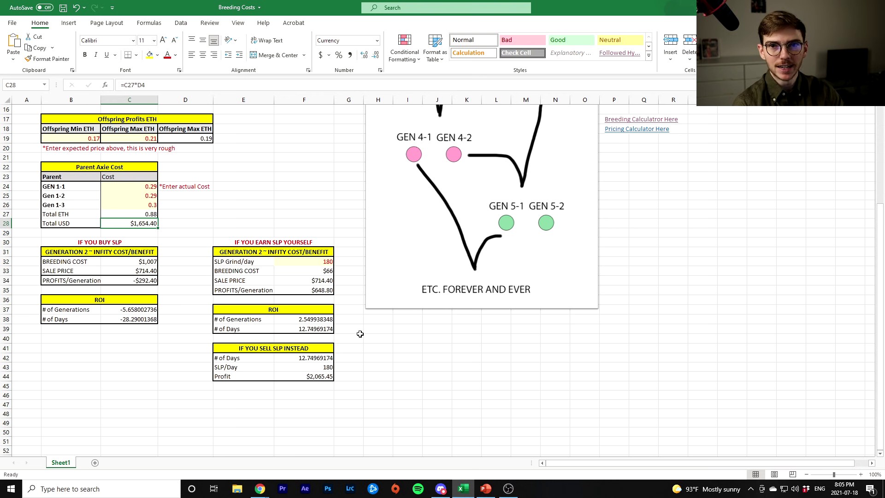
left_click(313, 375)
Set the SLP/$ price to 0.2.
scroll(313, 414, "up", 5)
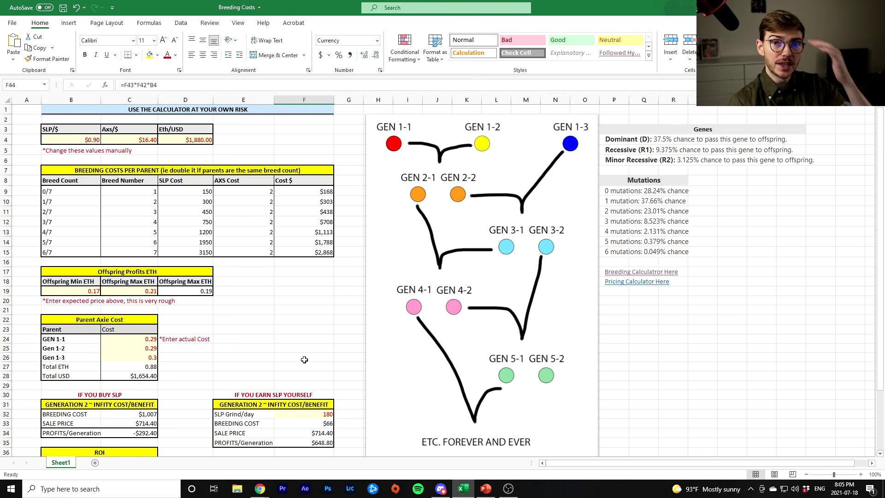
double_click(87, 140)
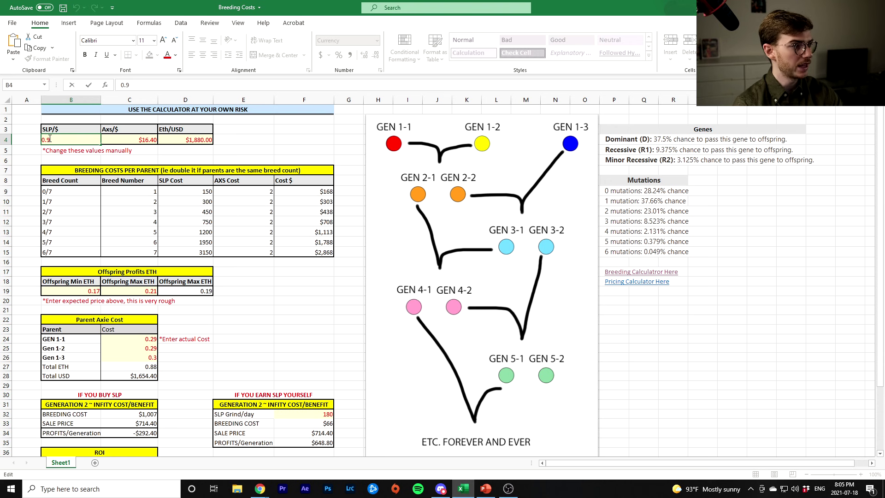
left_click_drag(49, 138, 47, 140)
type("2")
key("Return")
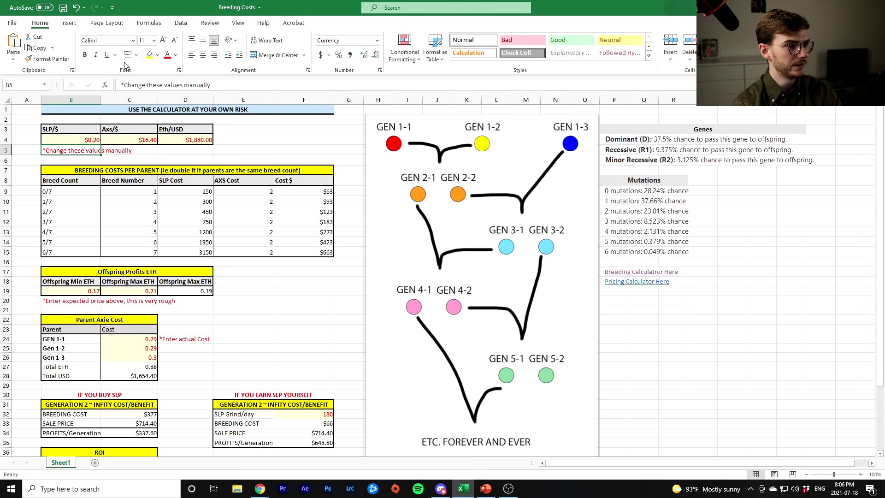
Set the SLP/$ price to 0.28 and save the workbook.
double_click(92, 139)
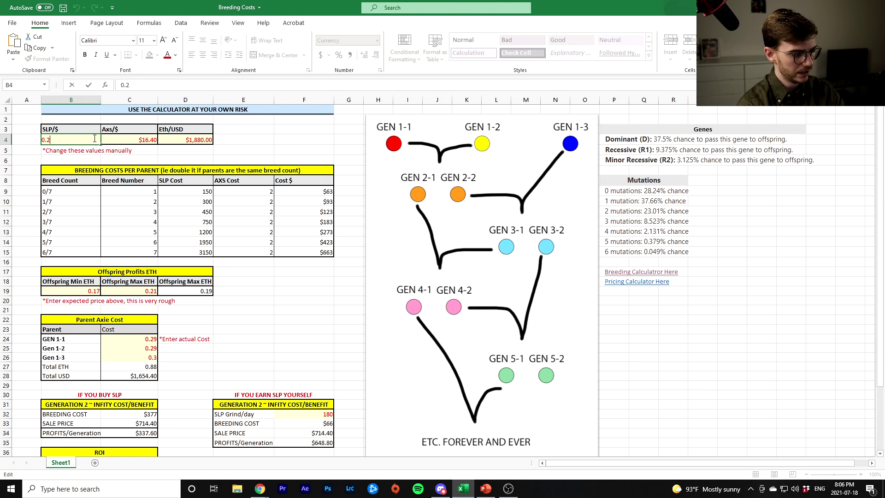
left_click(196, 264)
key("ctrl+s")
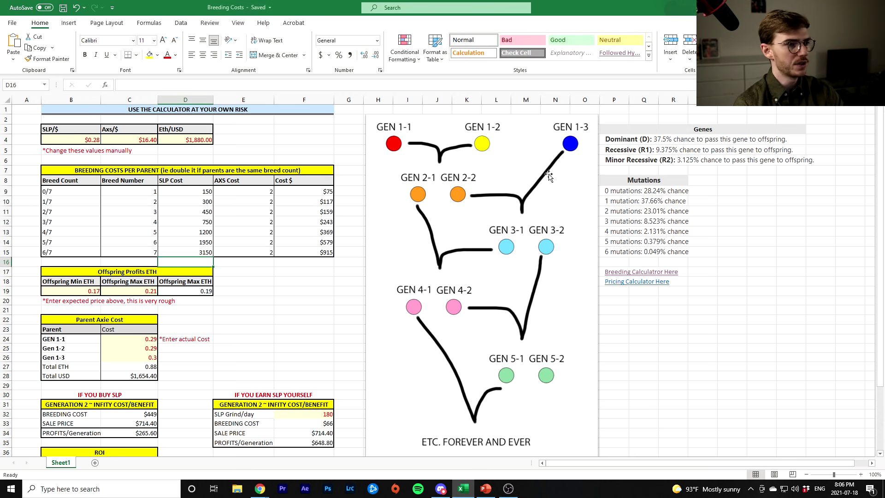
Set the SLP Grind/day in the earn-SLP-yourself table to 250.
scroll(279, 276, "down", 3)
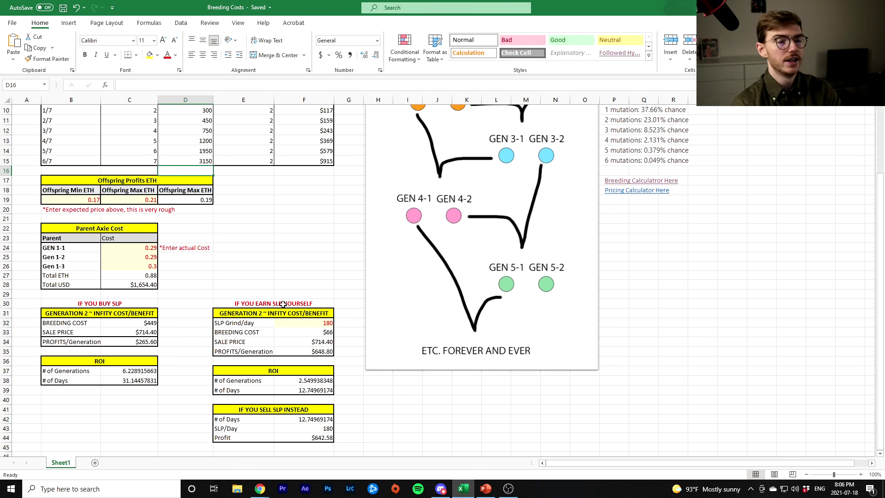
scroll(303, 286, "down", 1)
left_click(315, 292)
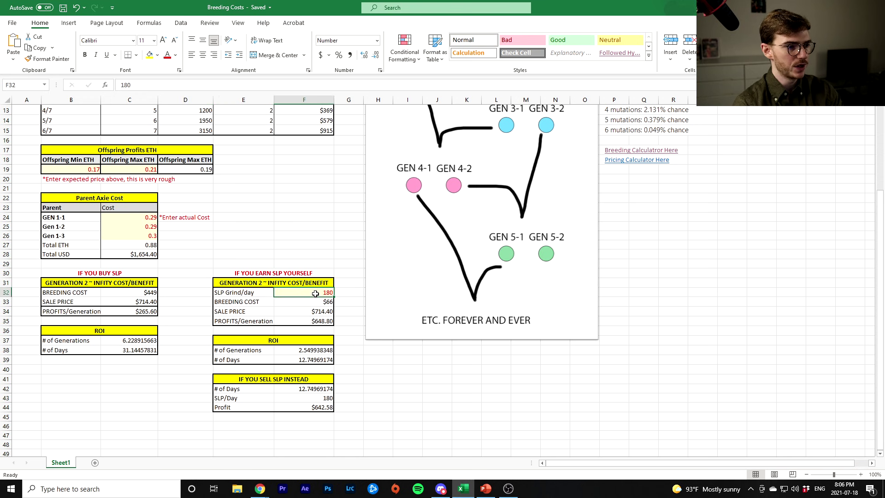
left_click_drag(153, 218, 151, 235)
left_click(280, 230)
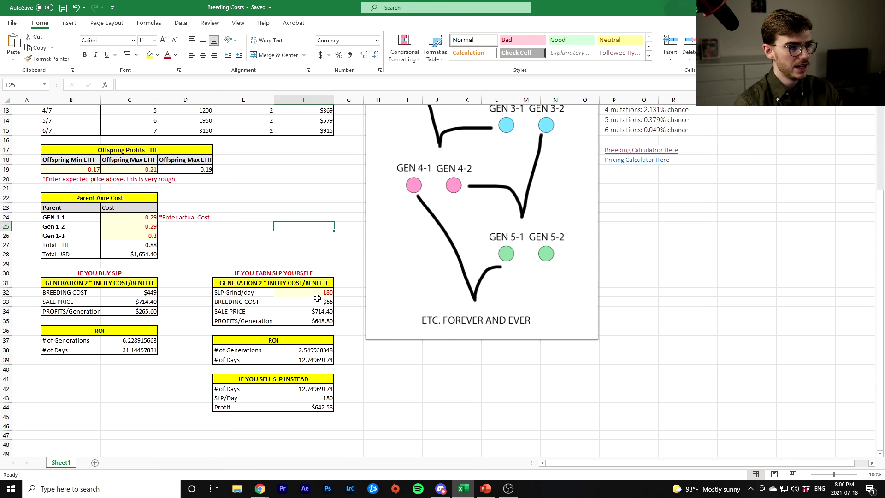
left_click(319, 293)
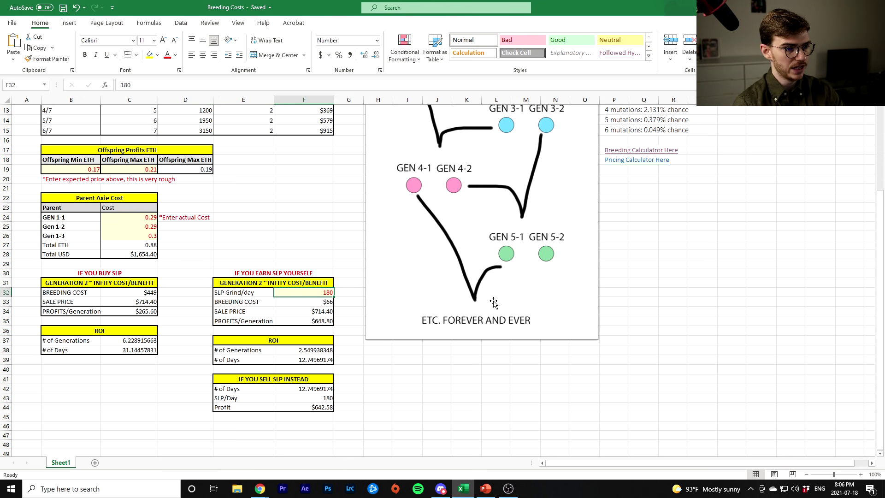
type("250")
left_click(303, 227)
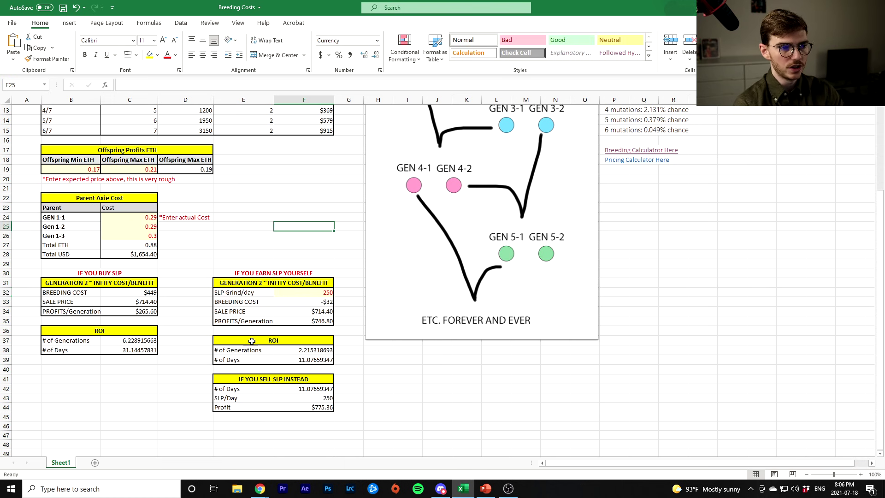
Return the SLP Grind/day to 180 and save the workbook.
left_click(318, 294)
key("ctrl+z")
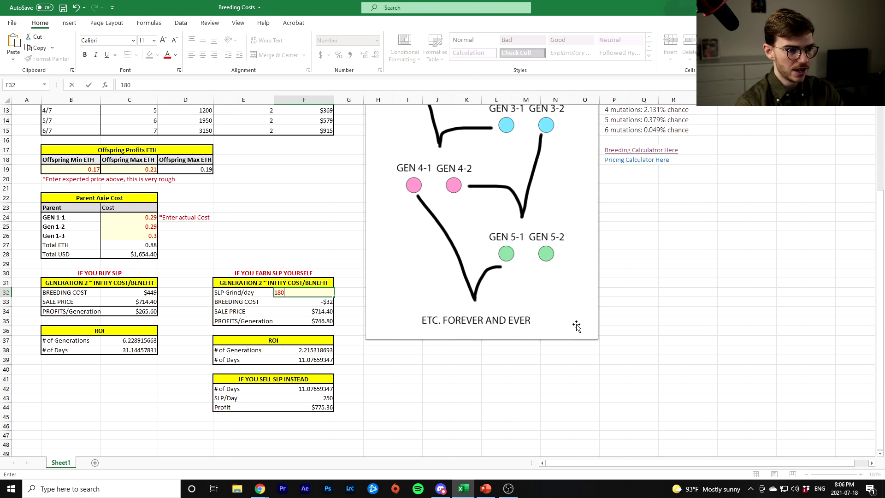
left_click(286, 226)
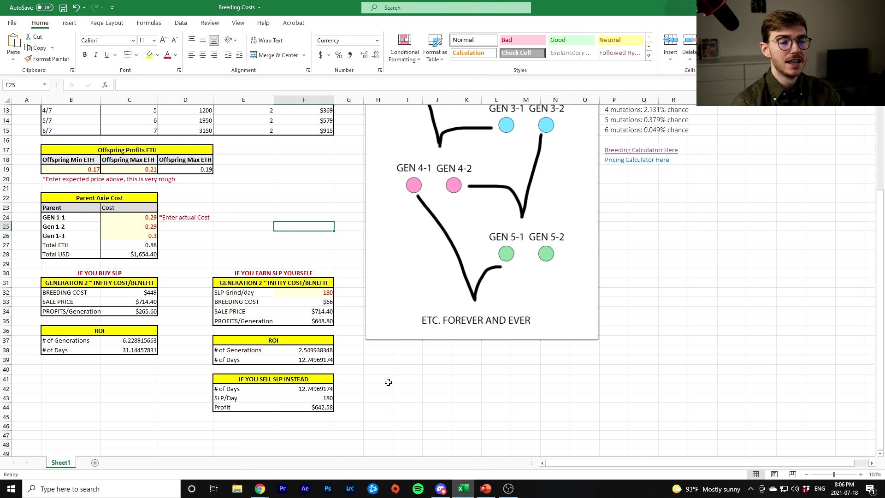
scroll(388, 382, "up", 4)
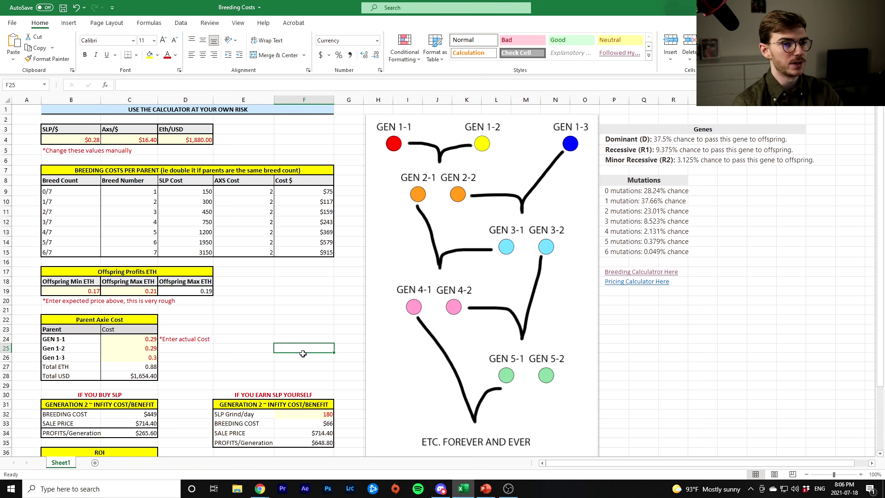
key("ctrl+s")
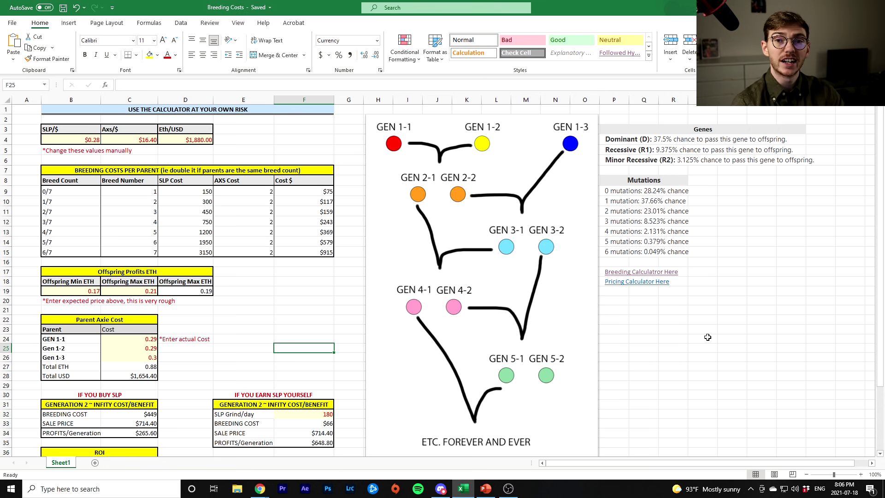
Check the number of days to ROI in the table for bought SLP.
scroll(694, 336, "down", 1)
scroll(694, 336, "up", 1)
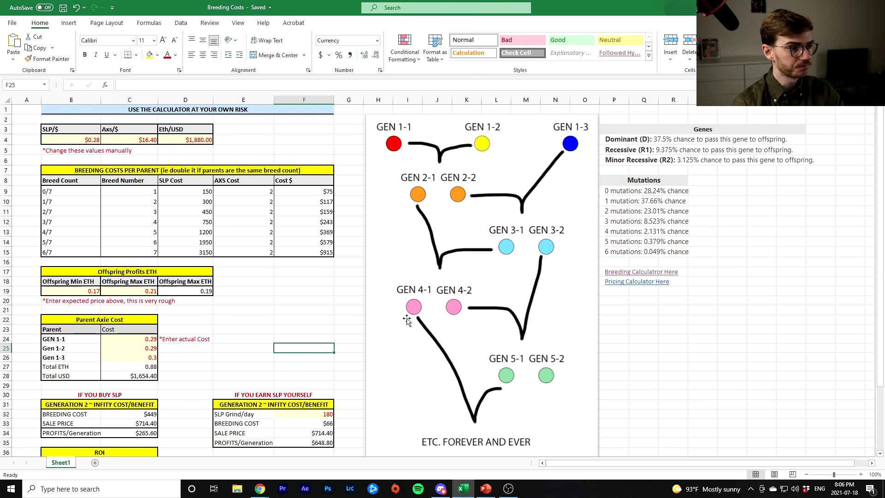
scroll(300, 294, "down", 4)
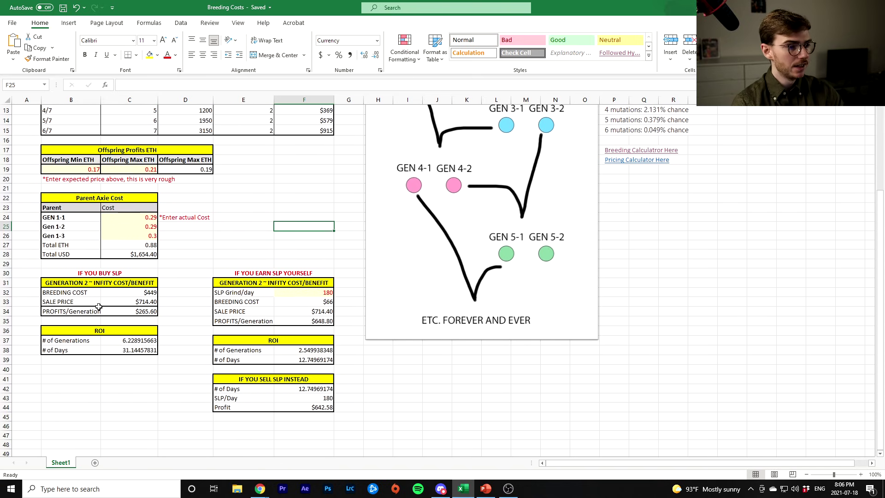
left_click(147, 350)
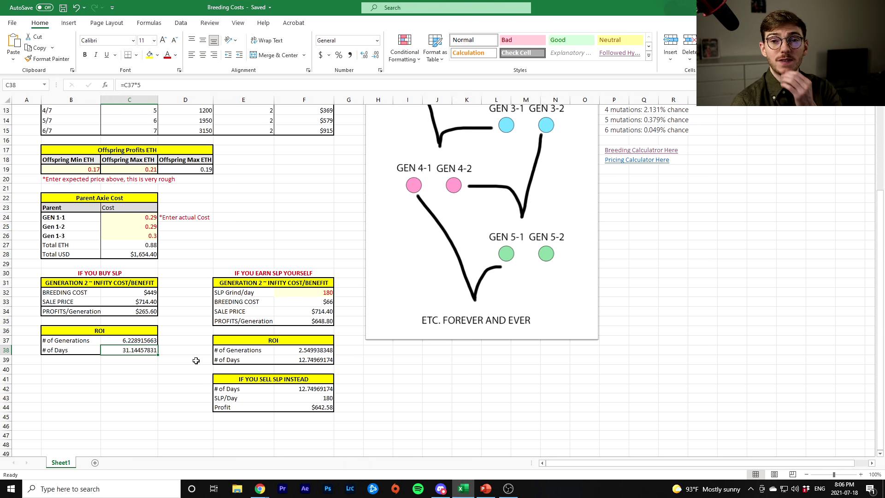
scroll(147, 336, "up", 4)
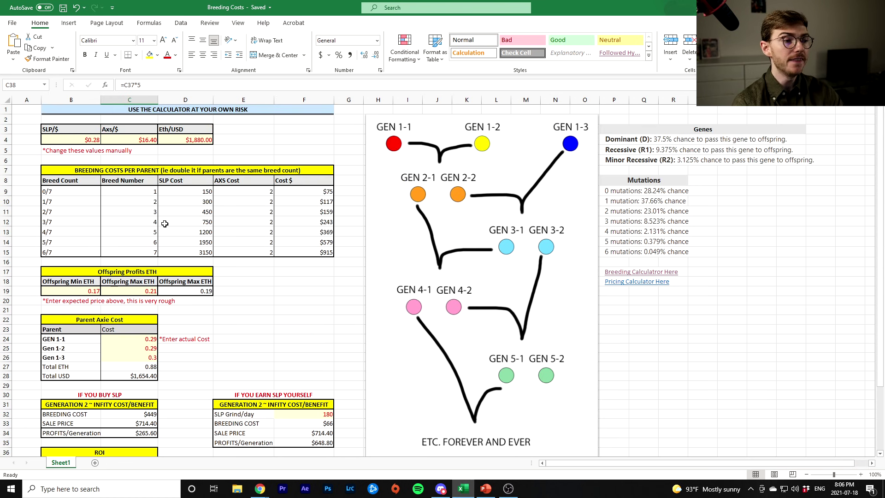
Review the actual parent Axie costs and the expected offspring minimum and maximum ETH prices.
scroll(160, 339, "down", 2)
left_click_drag(138, 278, 133, 294)
left_click(230, 279)
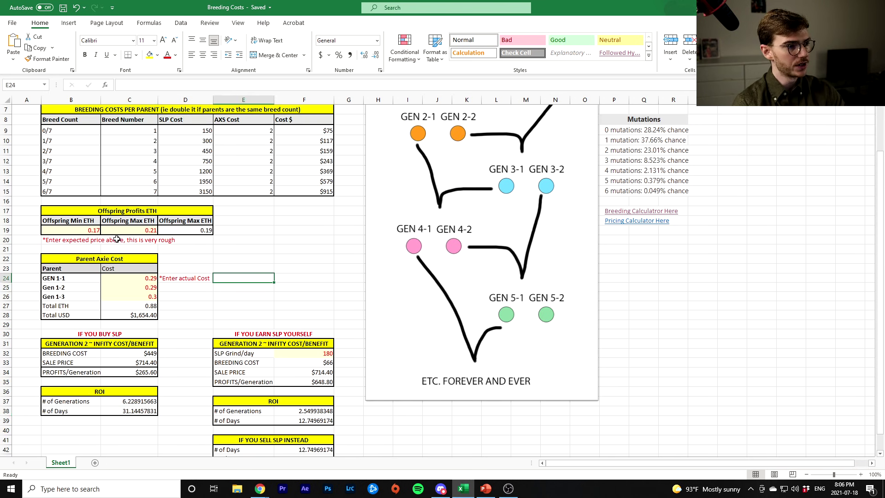
left_click(117, 230)
left_click(73, 230)
Switch to Chrome and review the simulated offspring in the Axie breeding simulator and the filtered Beast listings on the Axie Marketplace.
mouse_move(261, 489)
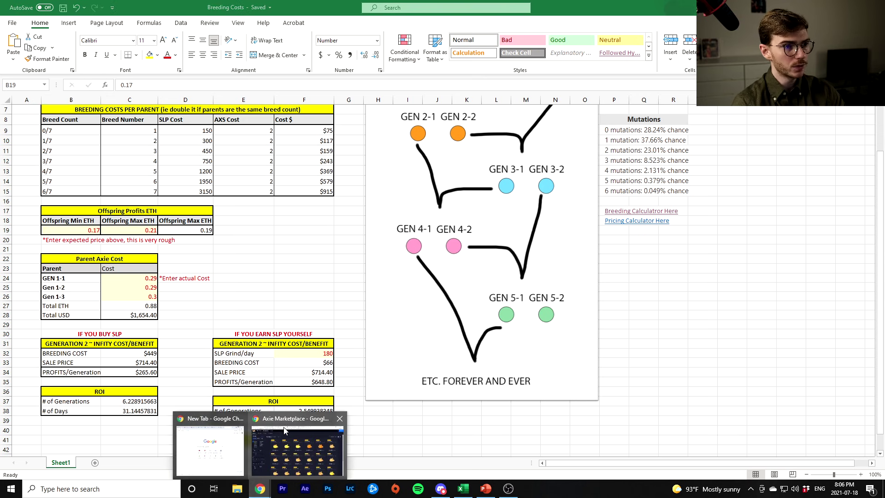
left_click(297, 449)
left_click(379, 11)
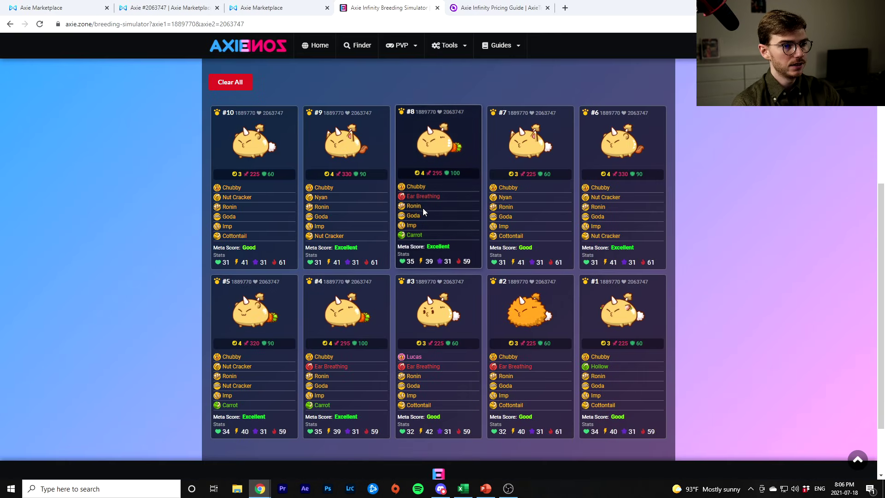
scroll(422, 208, "up", 4)
scroll(402, 291, "down", 5)
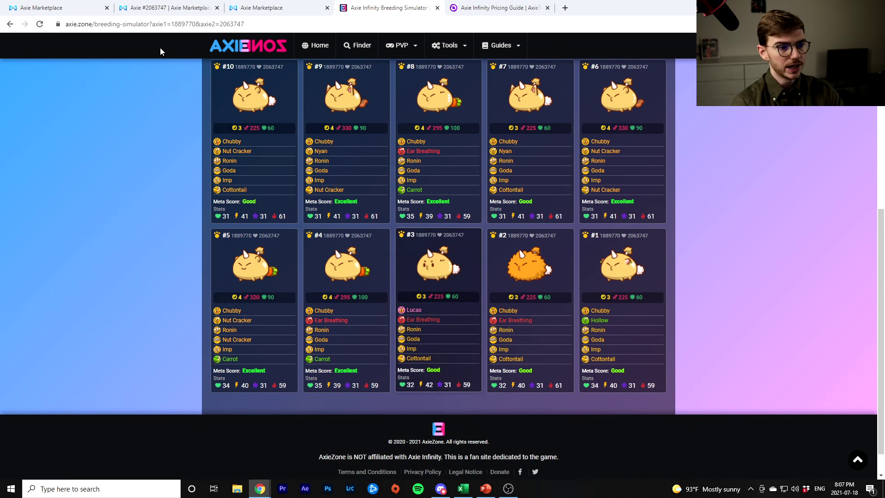
left_click(79, 8)
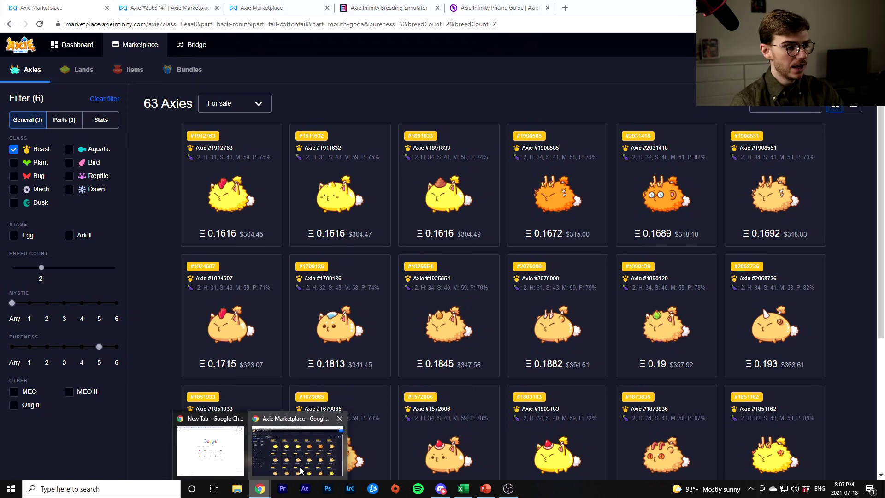
Switch back to Excel and check the breeding cost row for the 2/7 breed count.
left_click(463, 488)
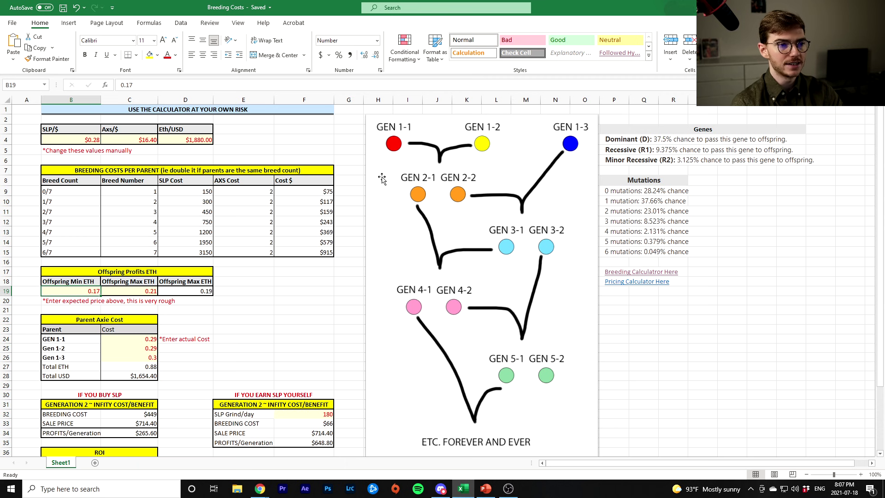
left_click_drag(302, 212, 53, 212)
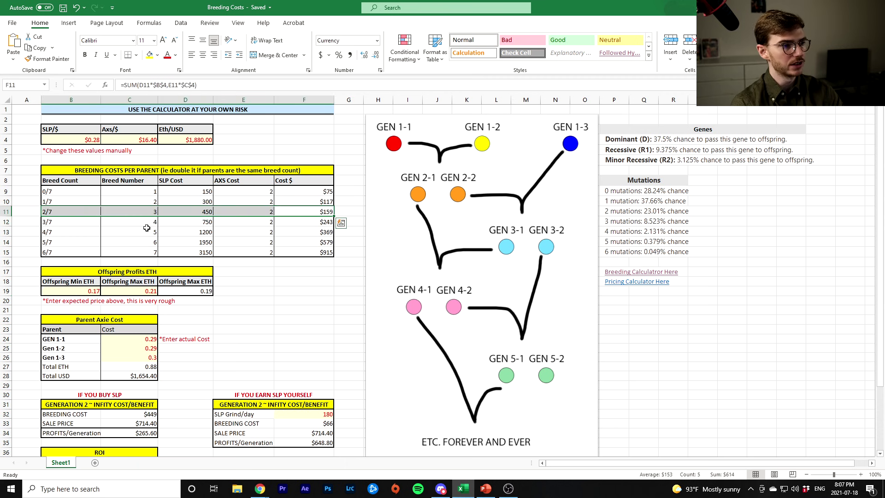
left_click(383, 195)
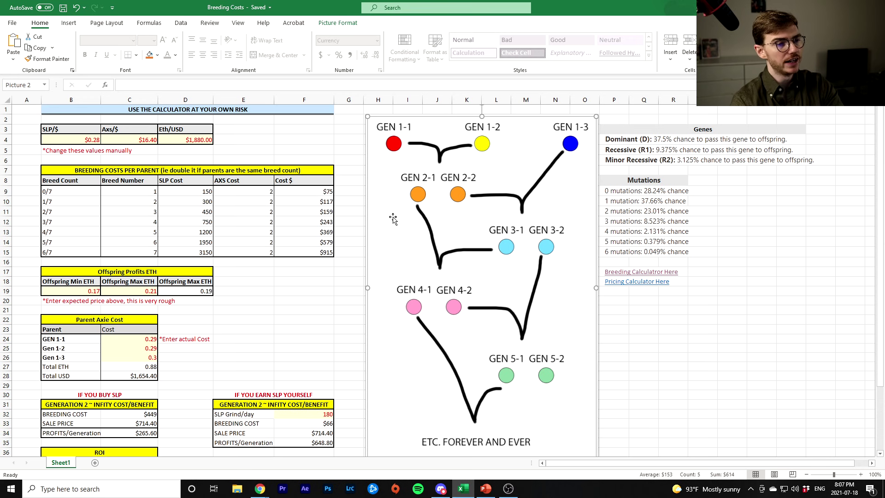
left_click(795, 300)
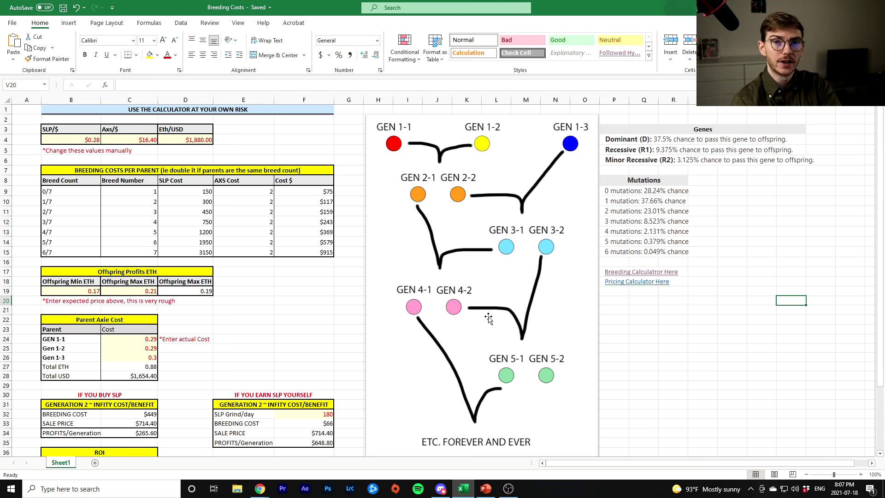
Examine the cost, profit and ROI figures in the section for buying SLP.
scroll(176, 332, "down", 1)
scroll(176, 332, "down", 2)
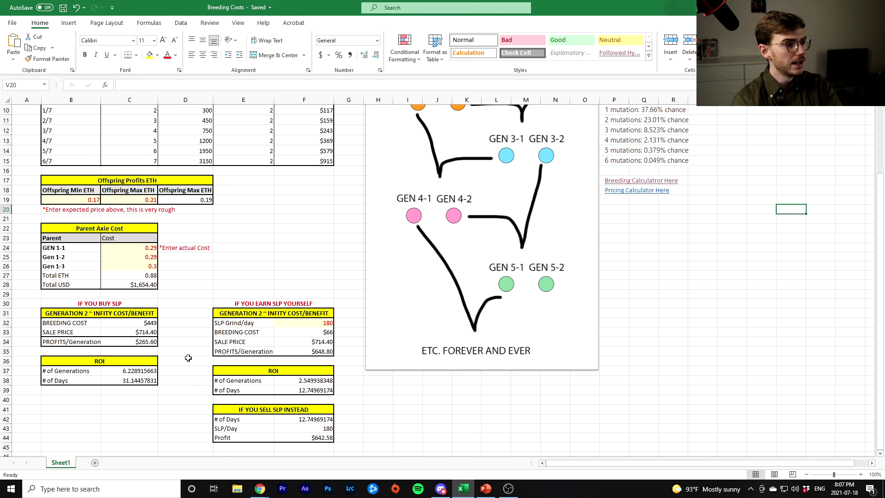
scroll(188, 363, "up", 3)
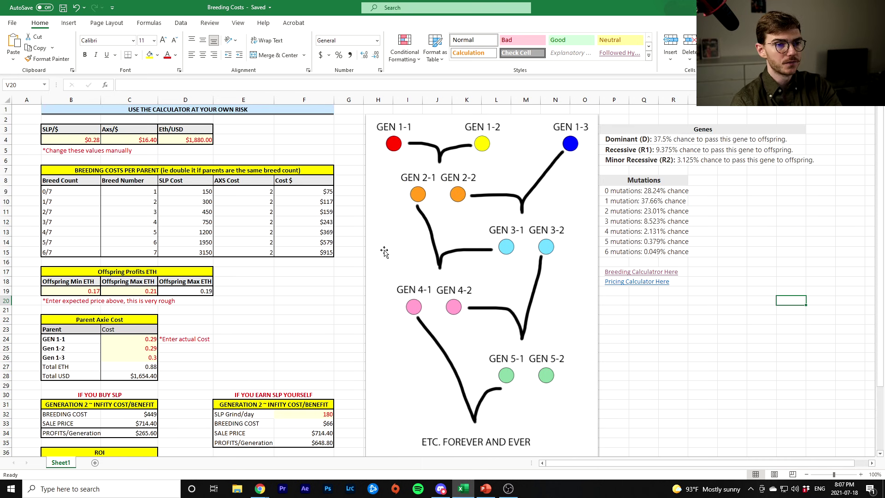
left_click(305, 139)
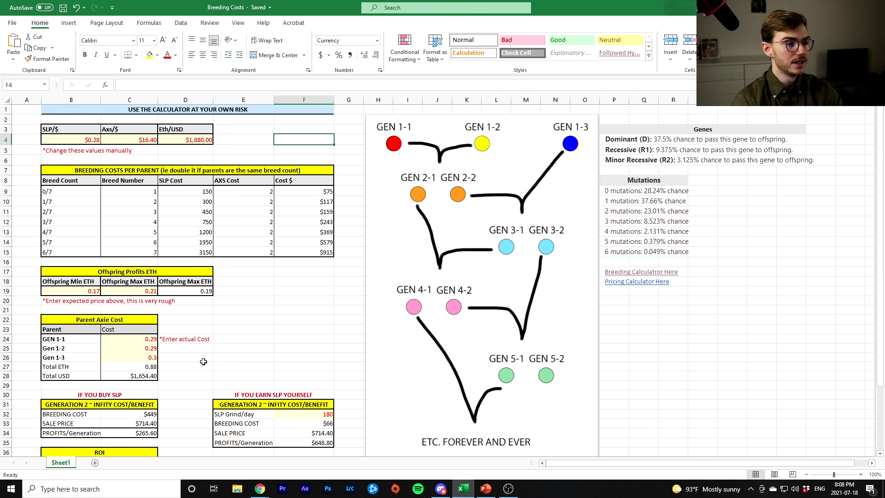
scroll(203, 361, "down", 3)
left_click(152, 304)
scroll(208, 304, "up", 3)
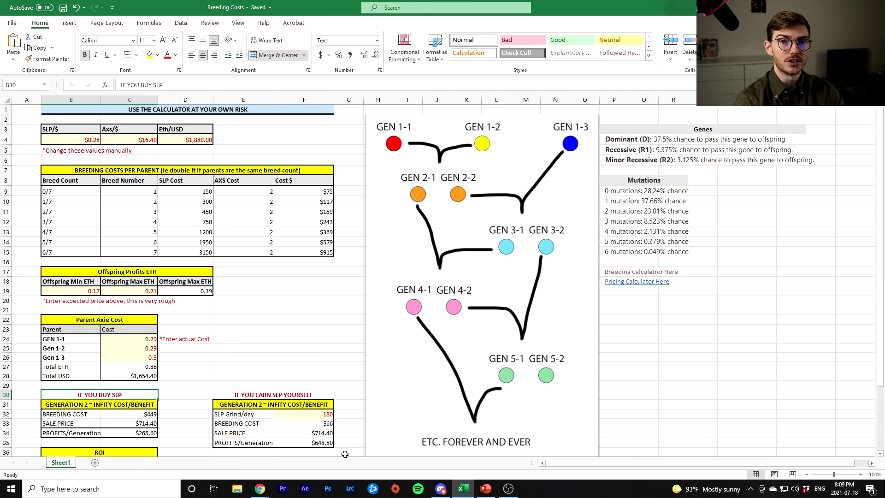
Set the SLP Grind/day in the earn-SLP-yourself table to 50.
left_click(318, 417)
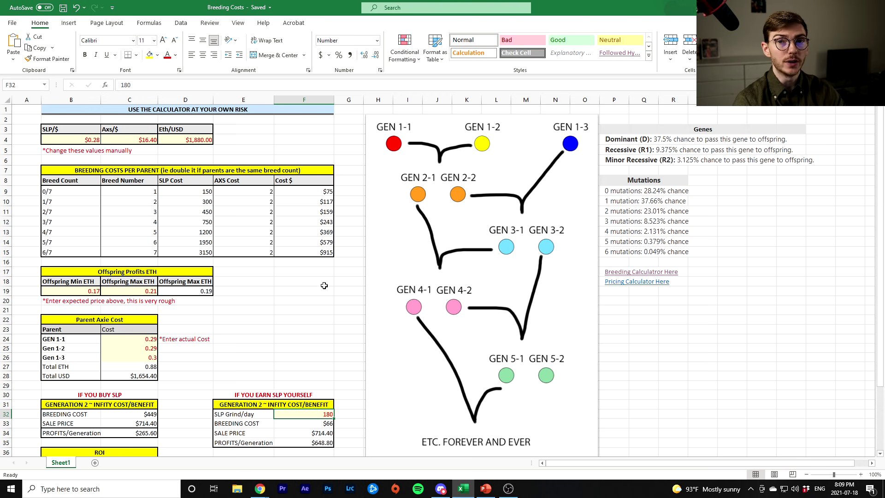
left_click_drag(303, 281, 304, 290)
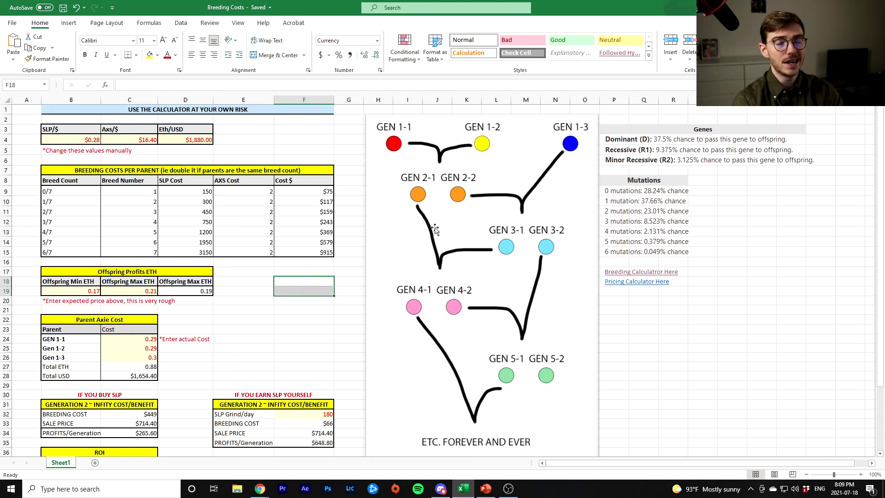
scroll(333, 388, "down", 2)
left_click(322, 353)
type("50")
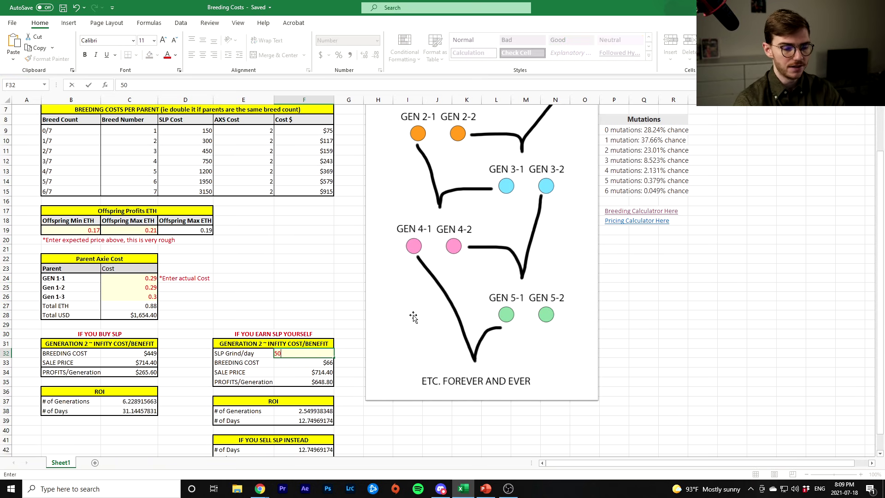
key("Return")
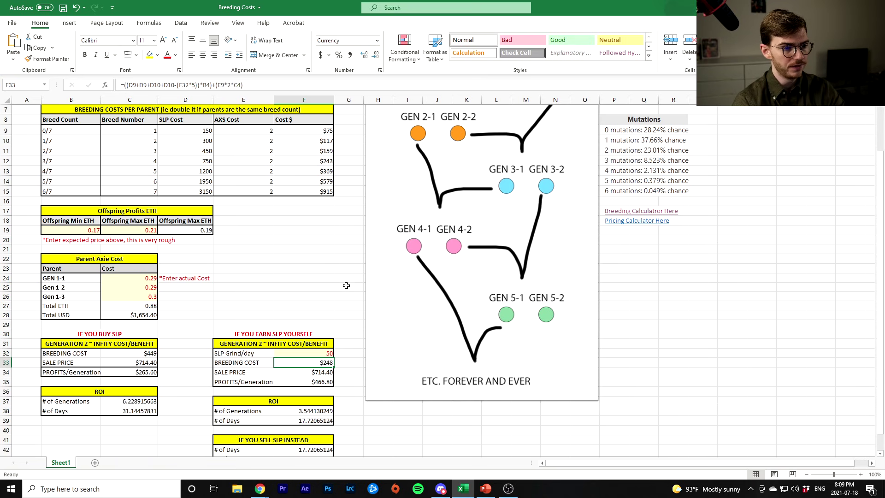
Check the number of days to ROI for self-earned SLP.
scroll(344, 286, "down", 3)
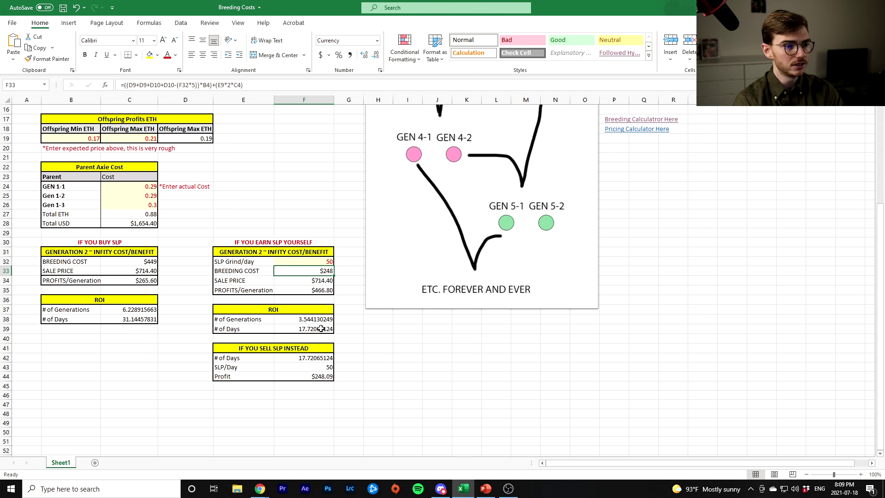
left_click(322, 329)
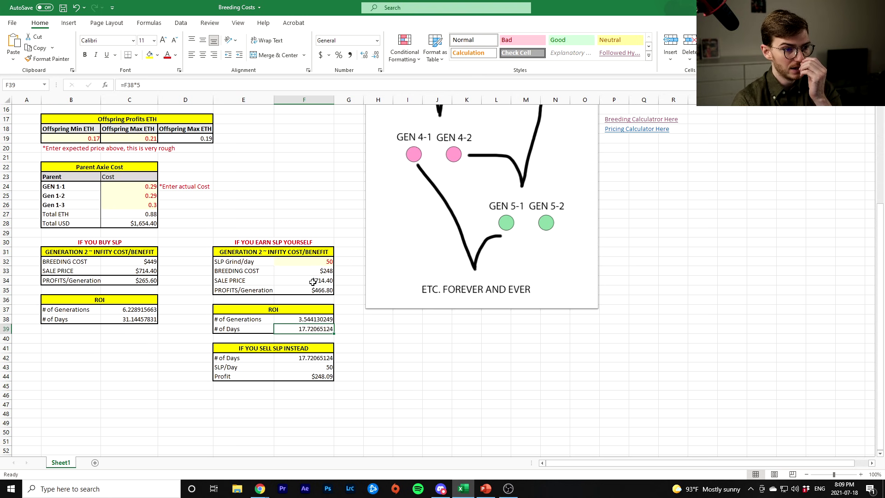
scroll(324, 335, "up", 5)
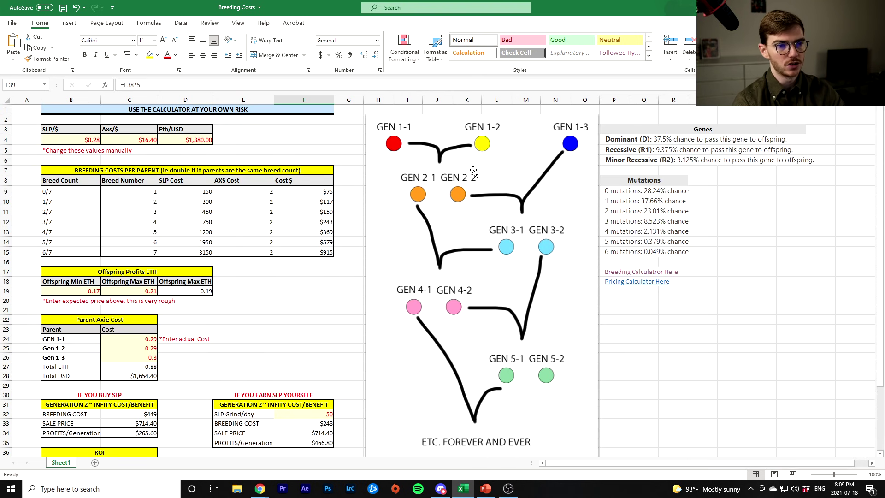
scroll(332, 302, "down", 4)
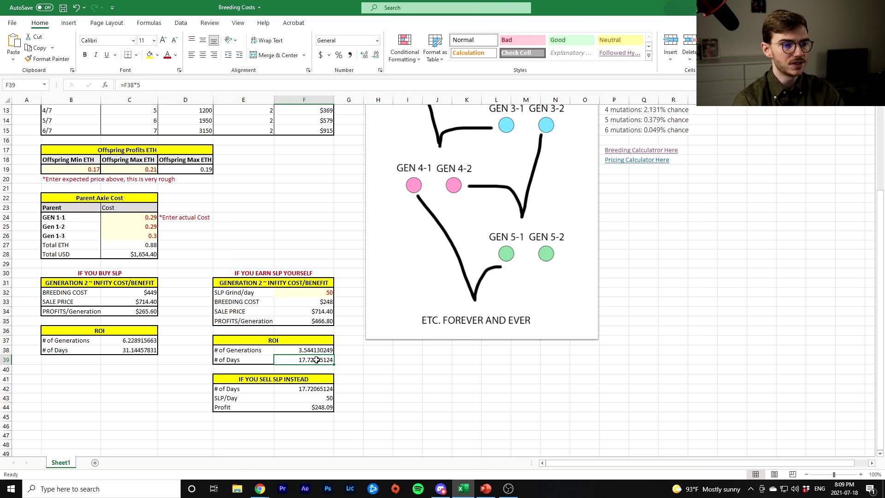
scroll(316, 359, "up", 4)
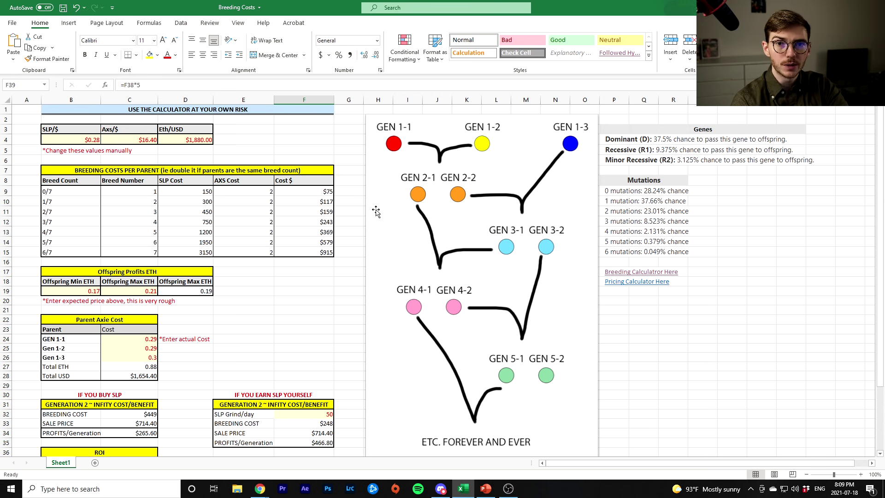
scroll(376, 245, "down", 2)
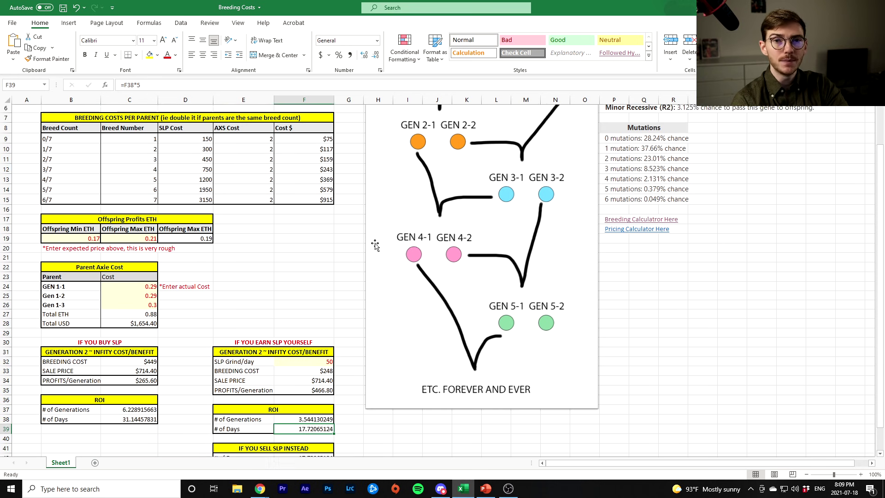
scroll(375, 245, "up", 2)
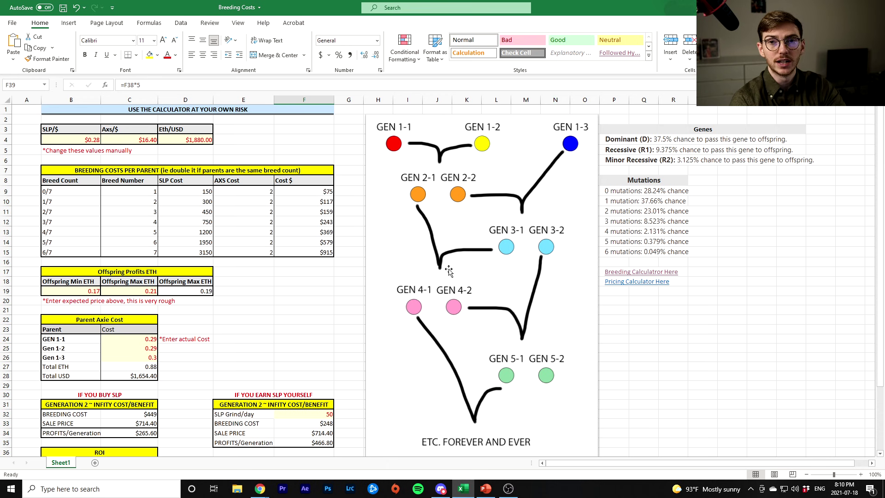
scroll(355, 319, "down", 3)
scroll(347, 332, "up", 3)
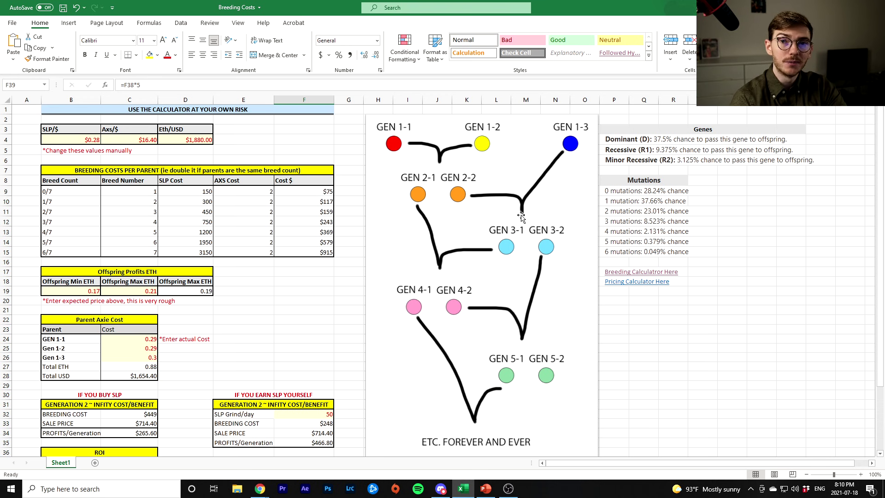
scroll(553, 283, "down", 3)
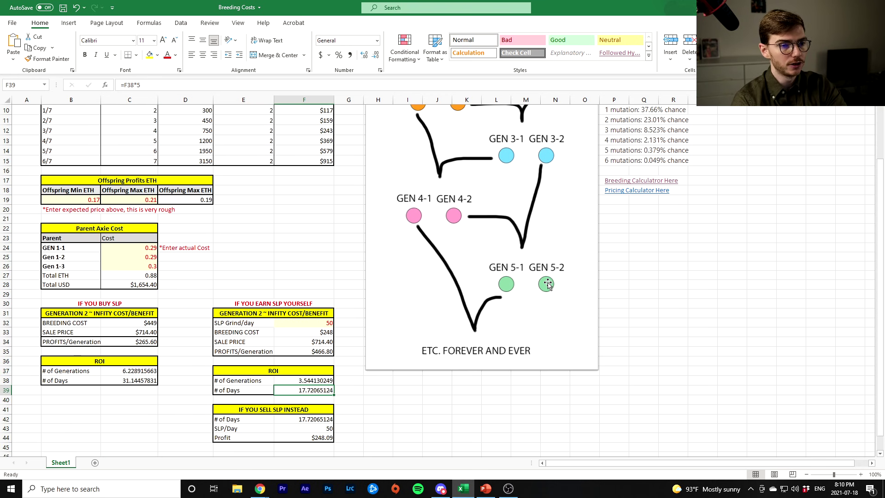
scroll(502, 173, "up", 3)
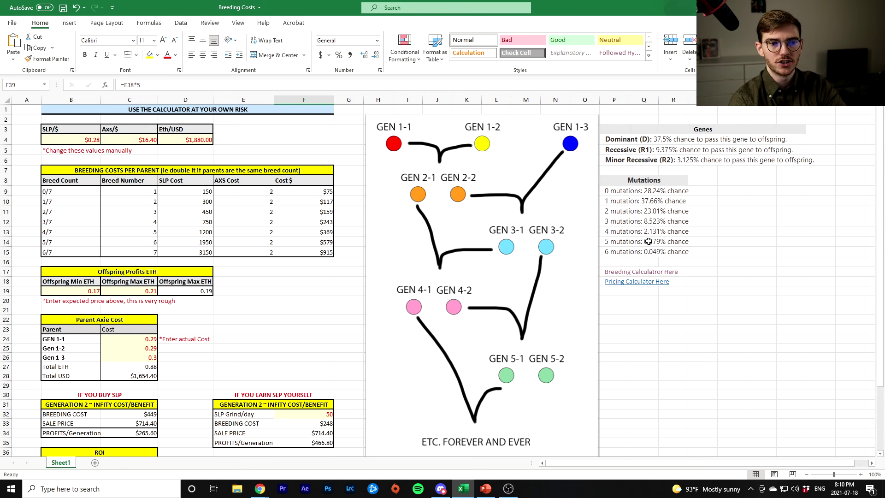
scroll(613, 203, "down", 3)
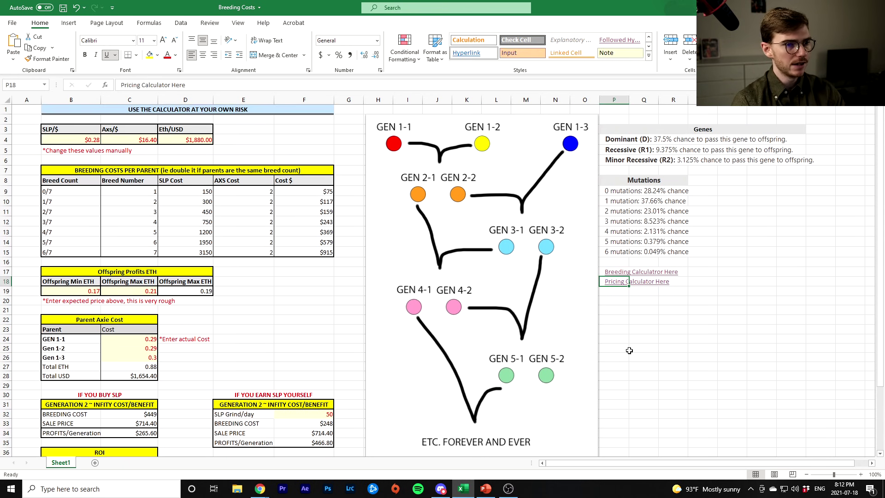
scroll(380, 330, "down", 4)
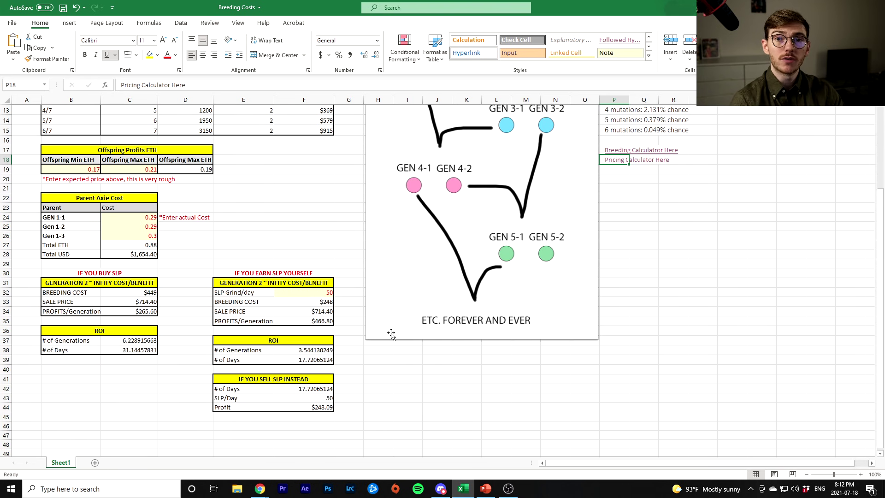
scroll(364, 351, "up", 4)
scroll(351, 339, "down", 4)
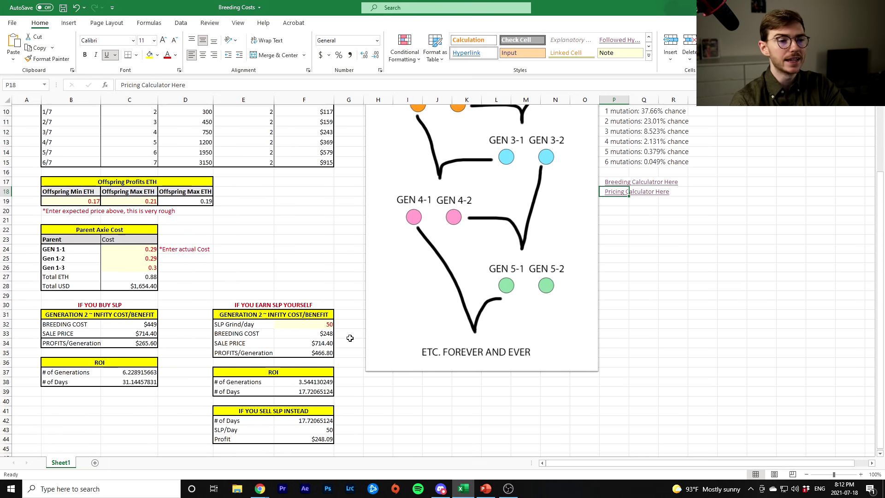
scroll(346, 338, "up", 4)
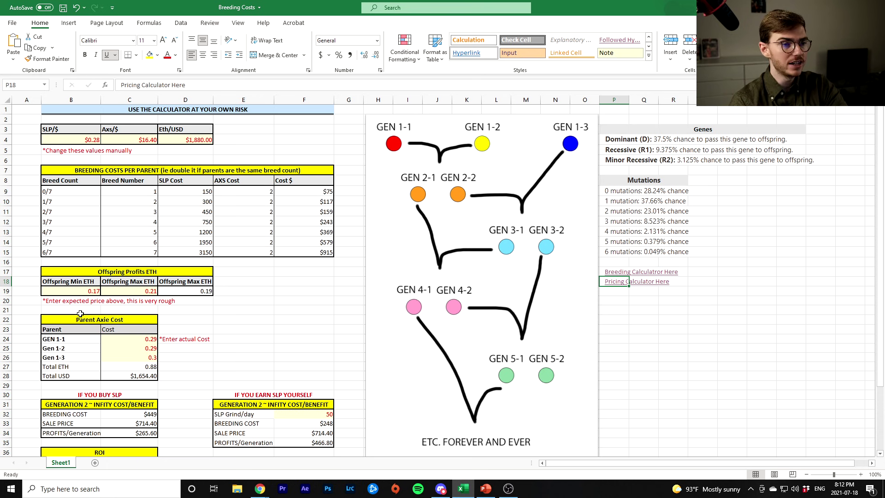
scroll(132, 370, "down", 4)
scroll(205, 412, "down", 2)
scroll(235, 405, "up", 6)
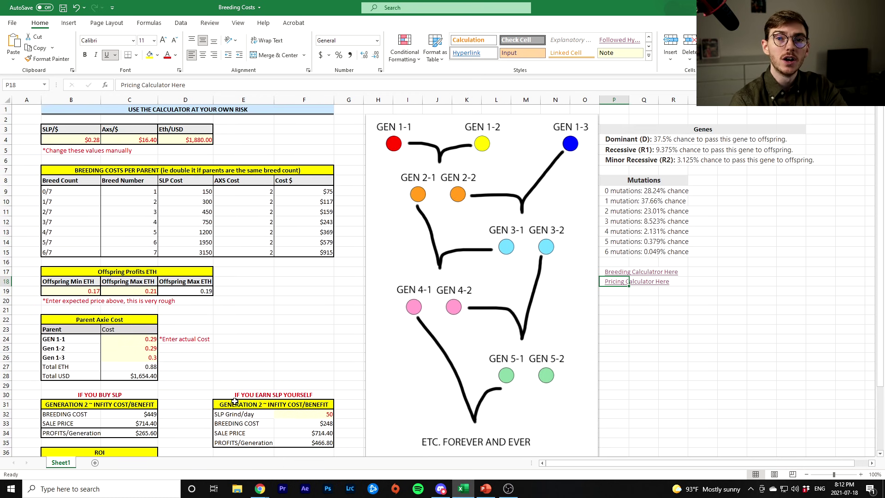